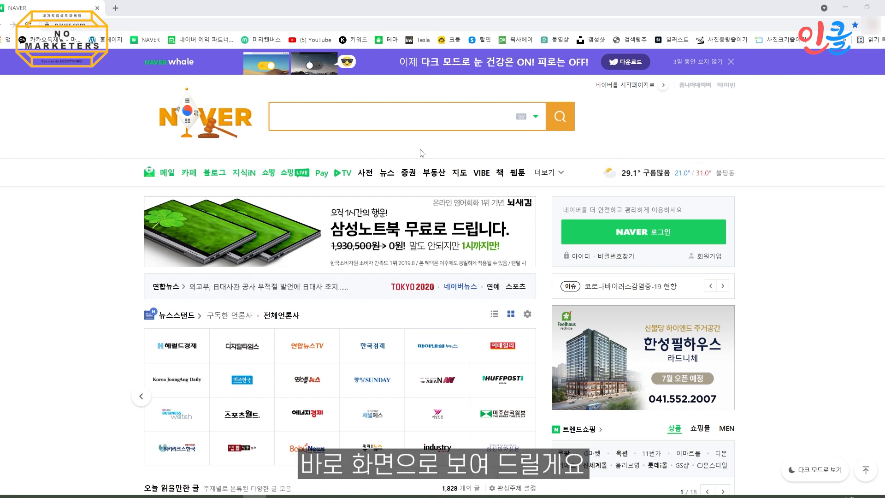
- Search Naver for 블랙키위 and open the blackkiwi.net keyword analysis site from the results
type("블랙키위")
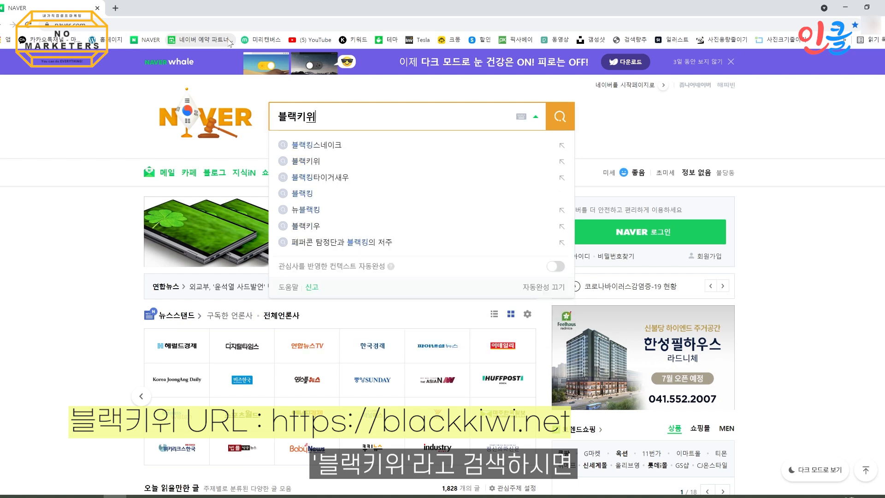
key("Return")
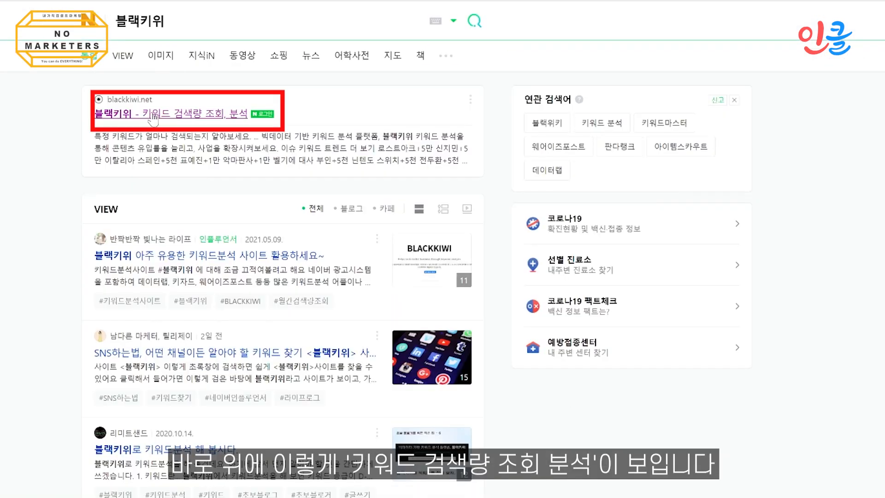
left_click(153, 115)
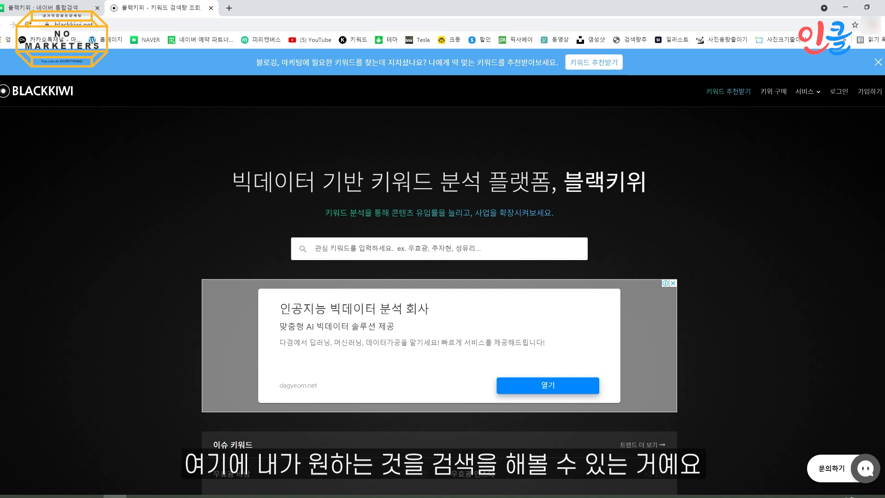
- Go back to the Naver results, search for 키워드 마스터 and open the 키워드마스터 - 웨어이즈포스트 site
left_click(69, 7)
left_click_drag(264, 63, 209, 63)
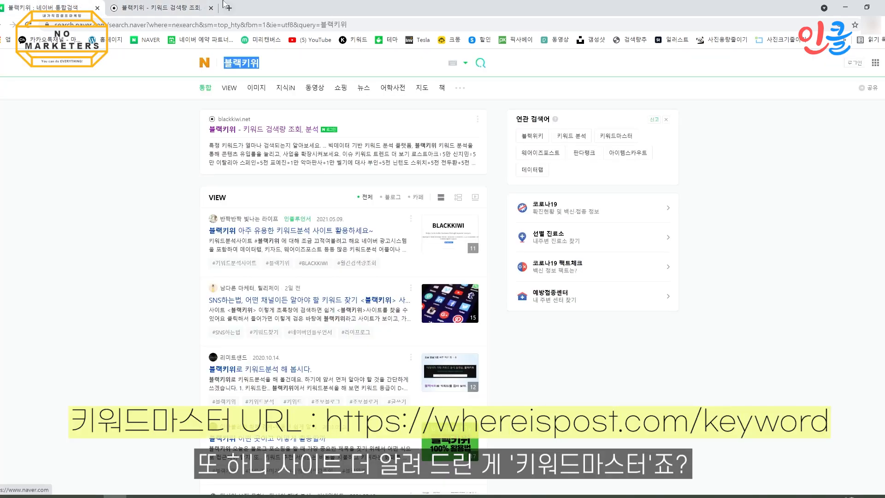
type("키워드 마스터")
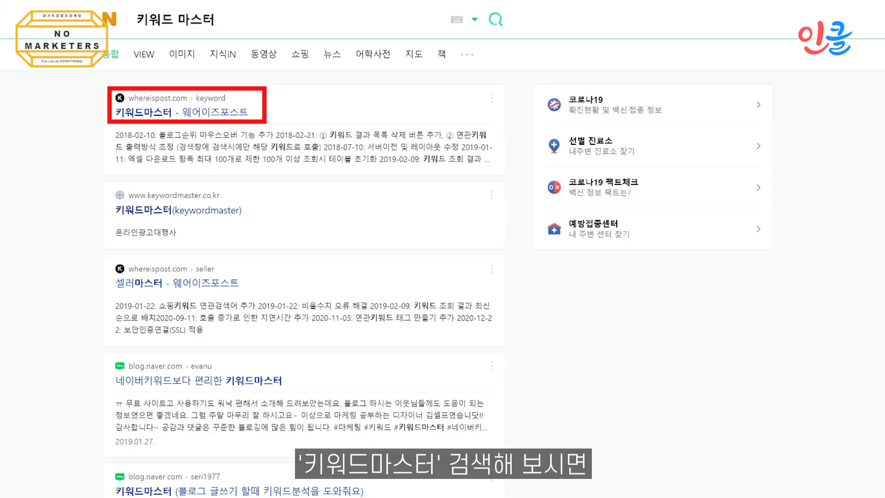
left_click(178, 114)
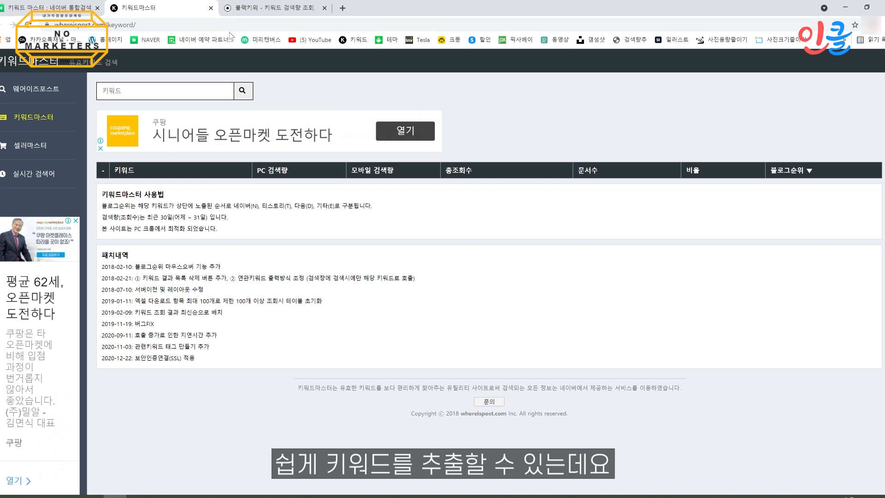
- Look up the keyword 제주도여행 in 키워드마스터
left_click(156, 91)
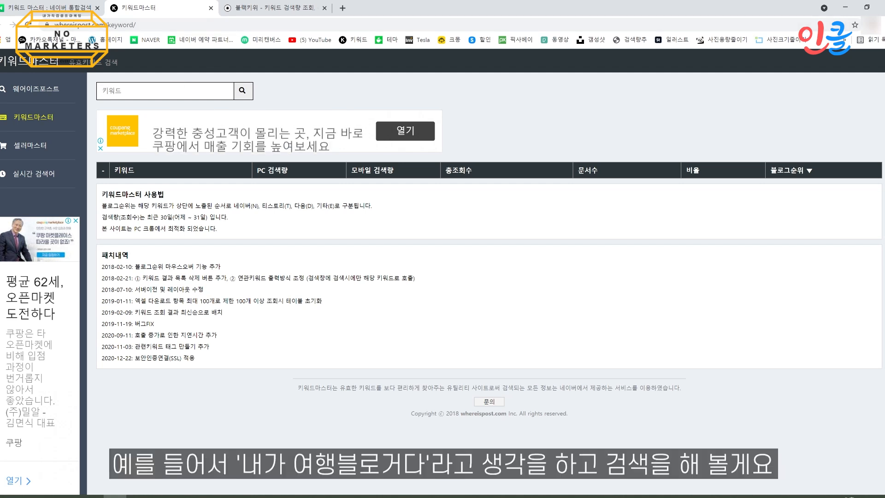
type("제주도여행")
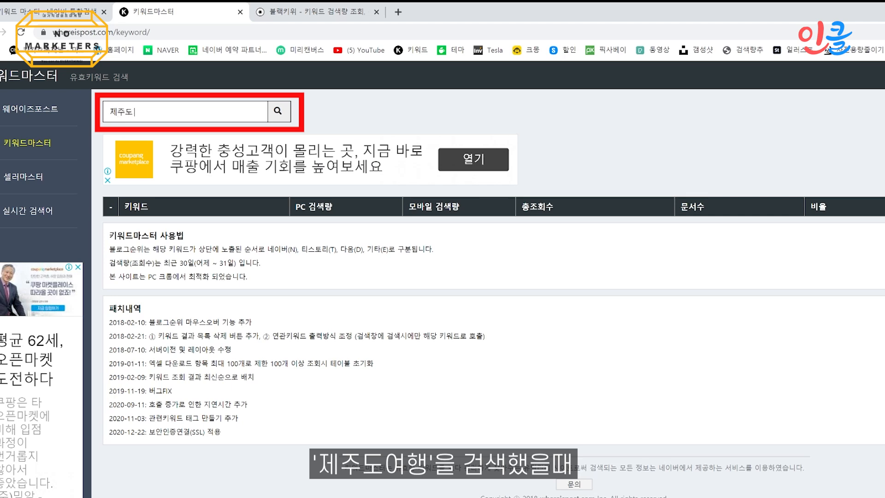
key("Return")
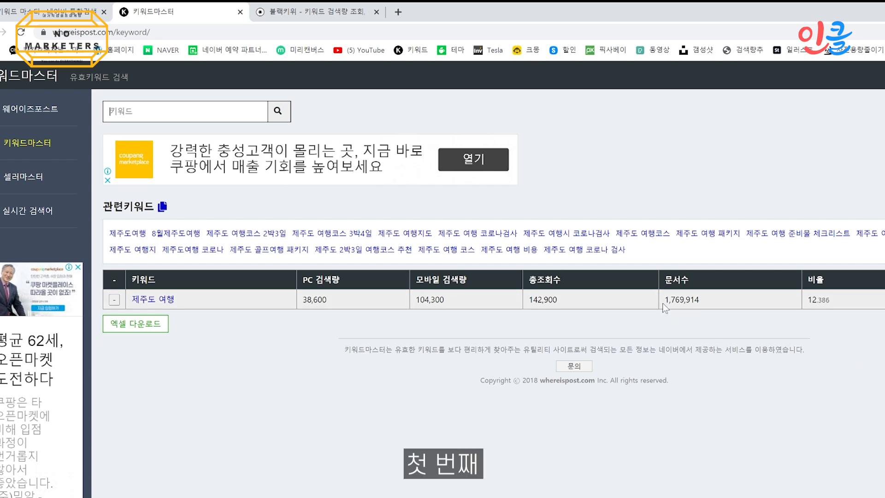
- Examine the document count, total searches and ratio of the 제주도 여행 keyword in the results table
left_click_drag(664, 307, 709, 307)
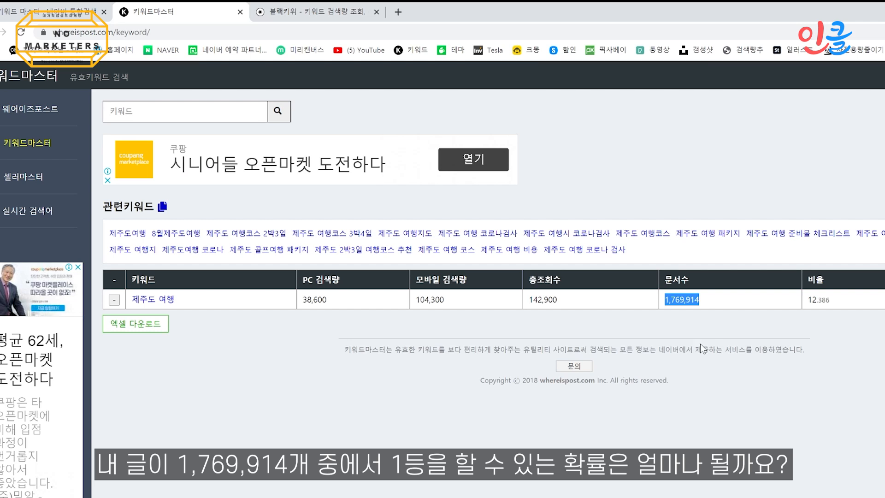
left_click(697, 316)
left_click_drag(528, 303, 567, 303)
left_click(597, 321)
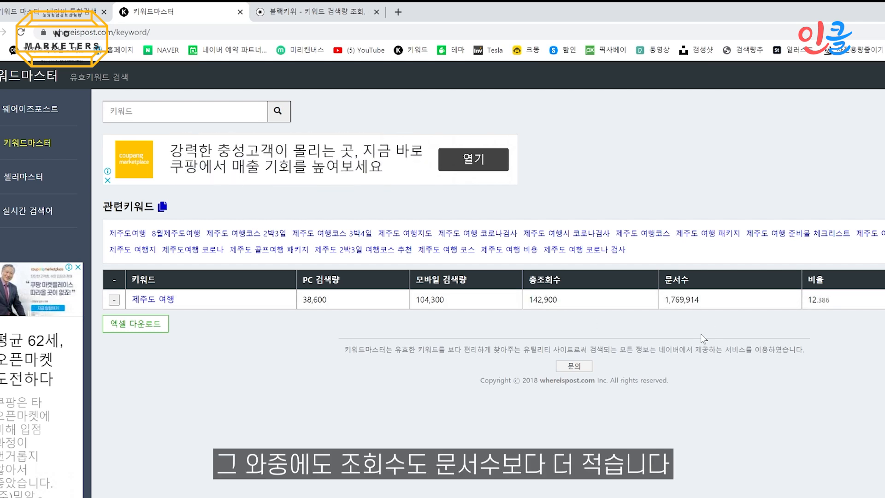
left_click_drag(807, 300, 832, 303)
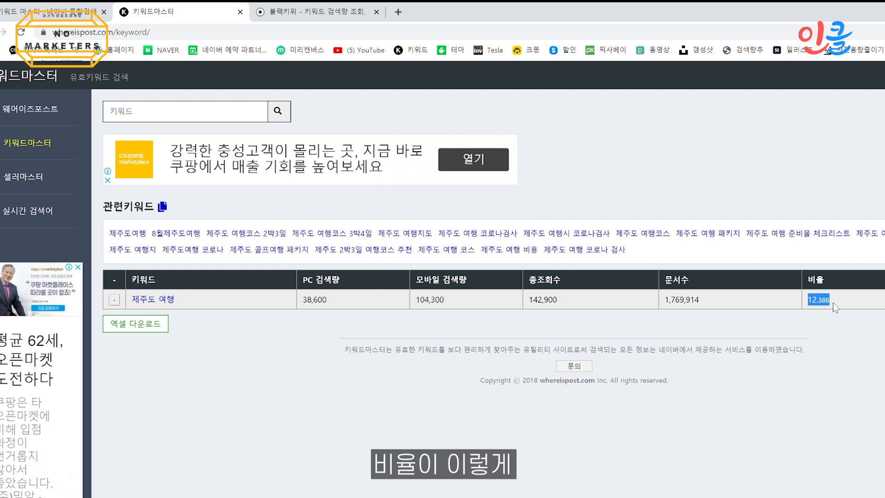
left_click(832, 327)
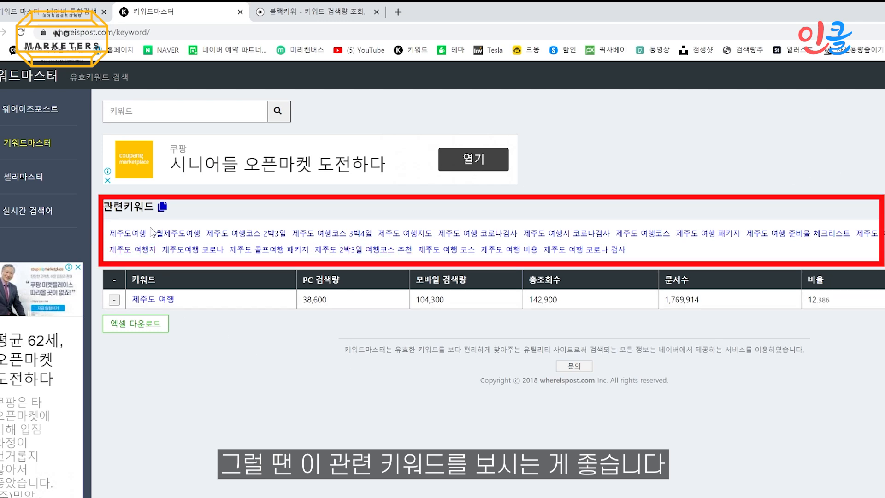
- Look up the related keywords 8월제주도여행, 제주도 여행코스 2박3일, 제주도 여행코스 3박4일, 제주도 여행지도 and 제주도 여행 코로나검사
left_click(187, 234)
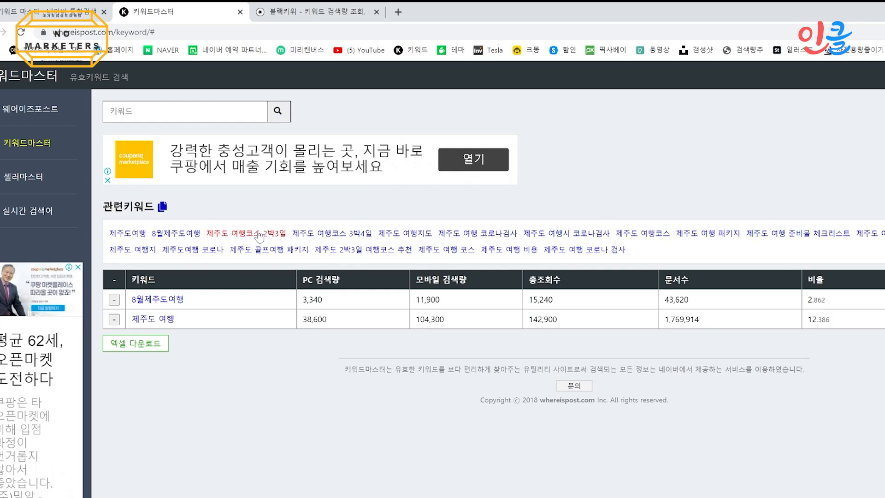
left_click(256, 233)
left_click(346, 235)
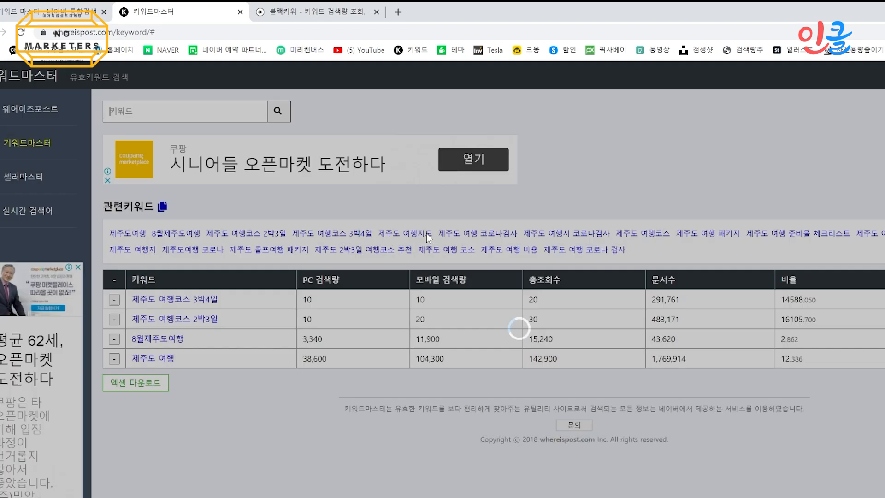
left_click(426, 234)
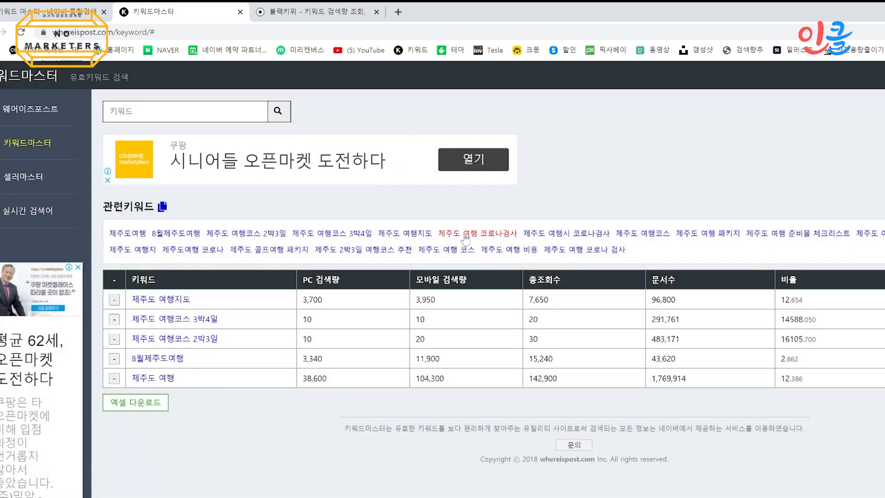
left_click(475, 234)
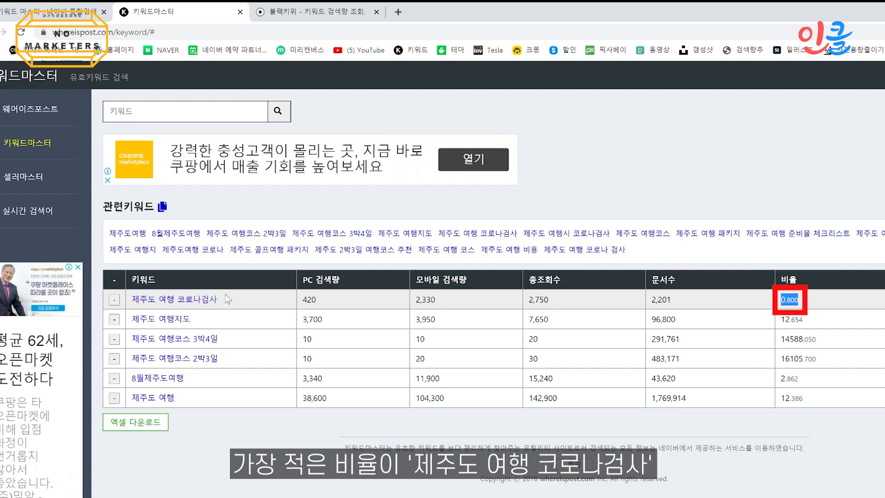
- Compare the ratios and document counts of 8월제주도여행 and 제주도 여행 코로나검사 in the results table
left_click_drag(794, 379, 812, 386)
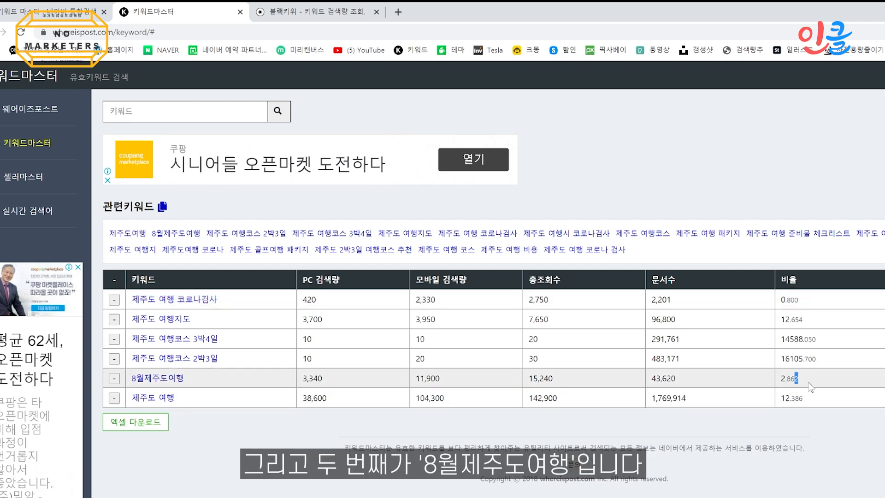
left_click(762, 383)
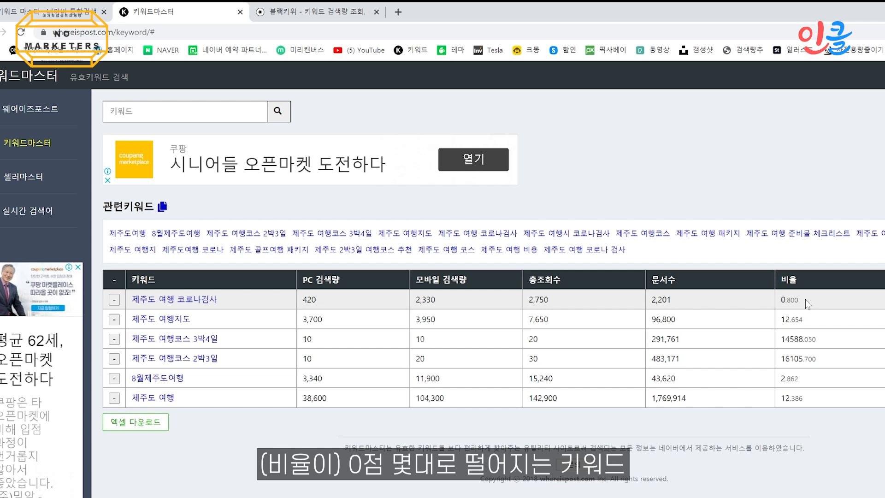
left_click_drag(779, 301, 806, 307)
left_click(783, 304)
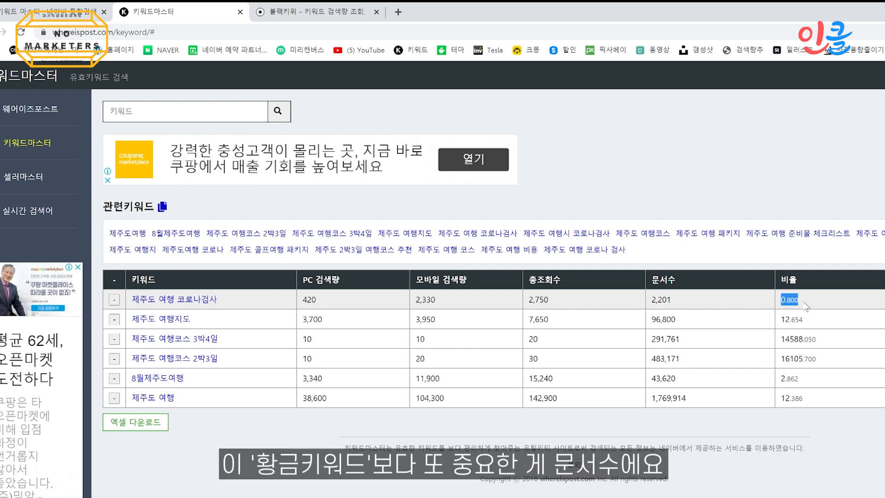
left_click(749, 308)
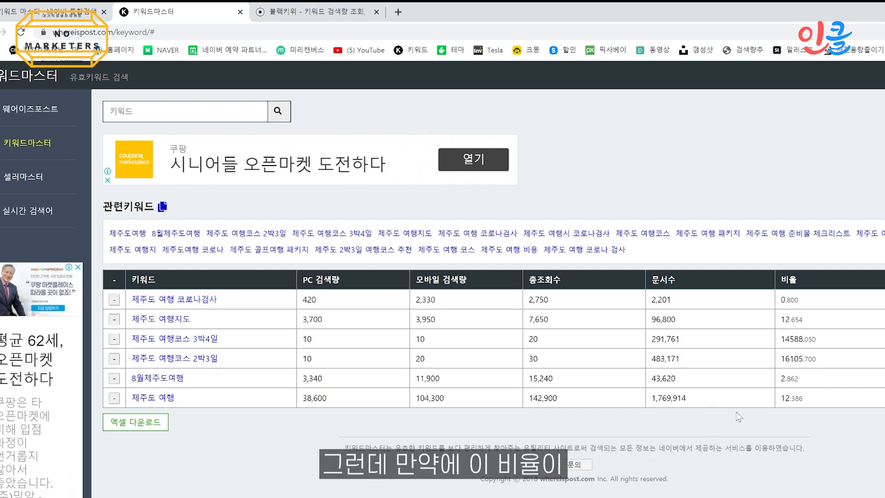
left_click_drag(773, 383, 815, 380)
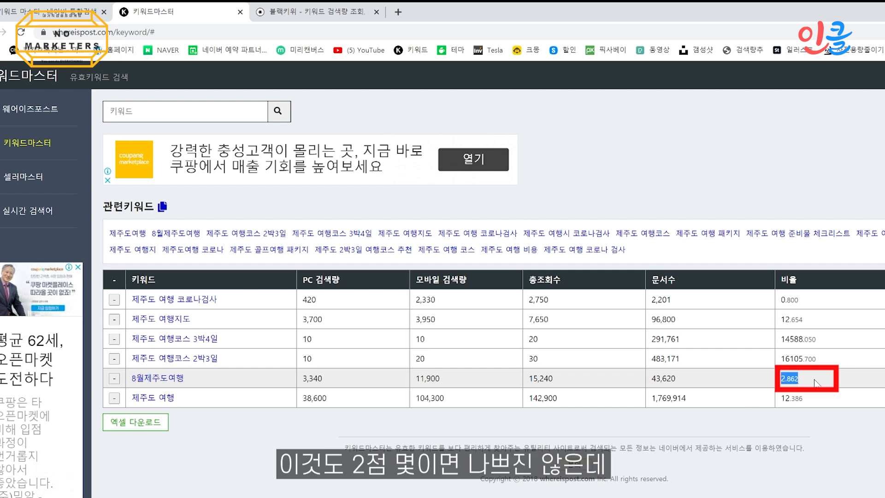
left_click(815, 383)
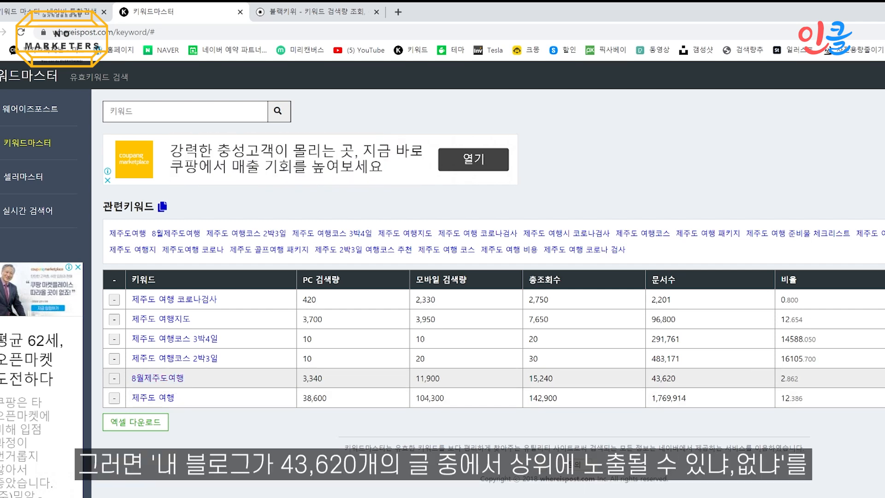
left_click_drag(650, 379, 678, 383)
left_click(690, 381)
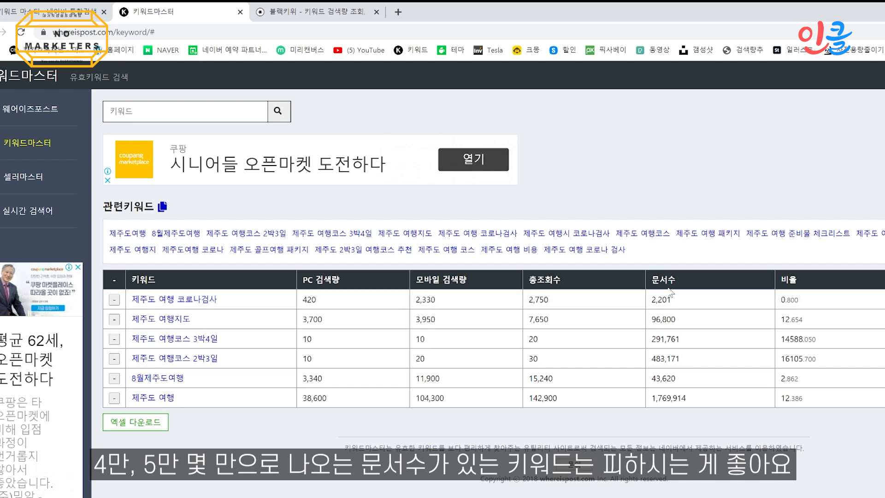
left_click_drag(653, 295, 680, 294)
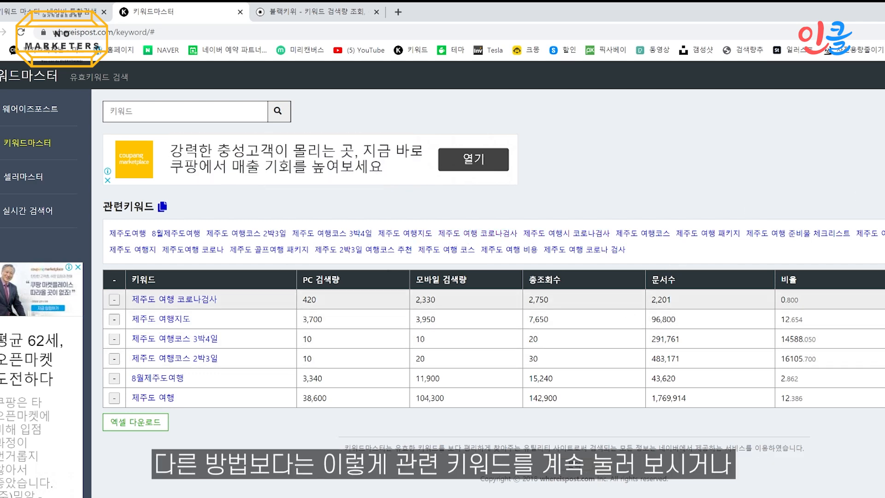
- Look up the keyword 제주도 호캉스 and check its ratio in the results table
left_click(193, 112)
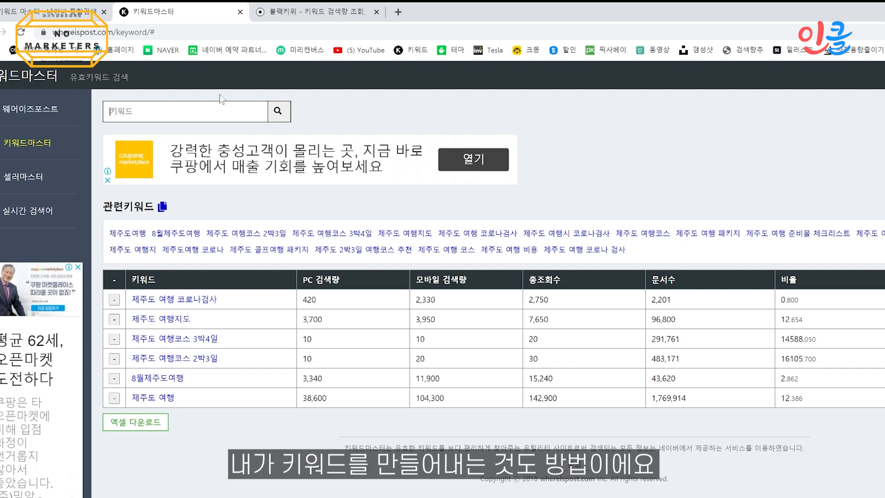
type("제")
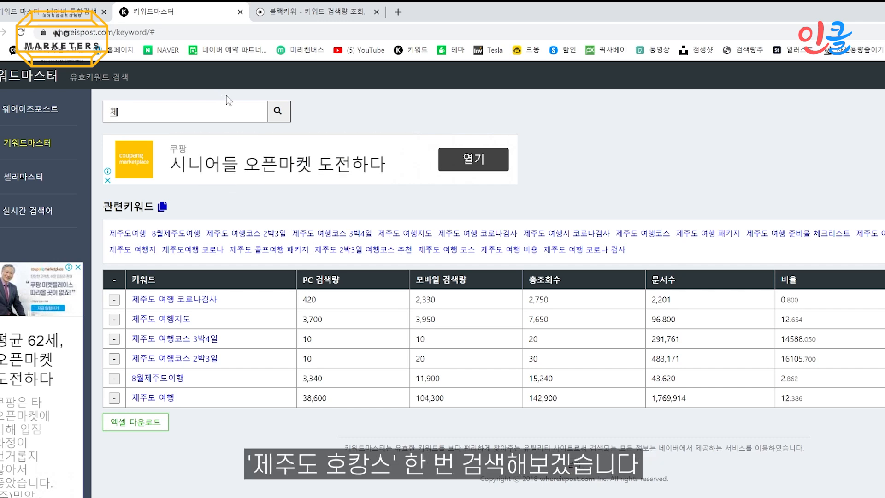
type("주도 호캉스")
key("Return")
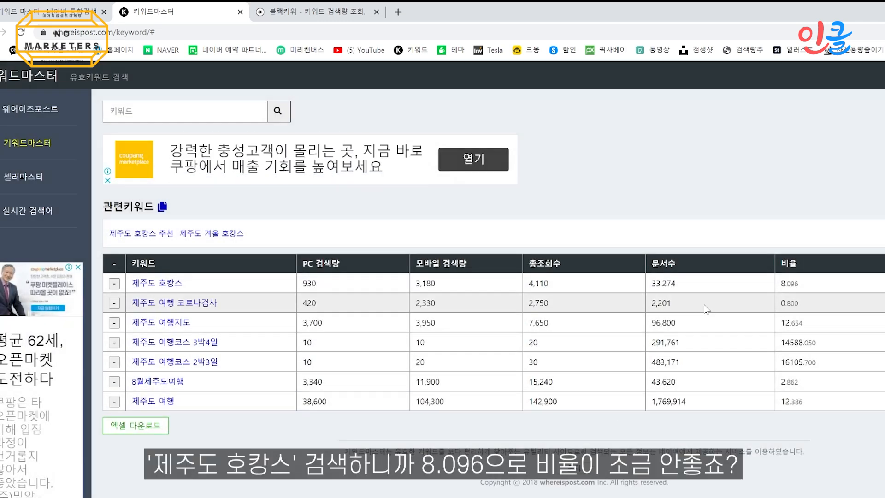
double_click(809, 289)
left_click(808, 290)
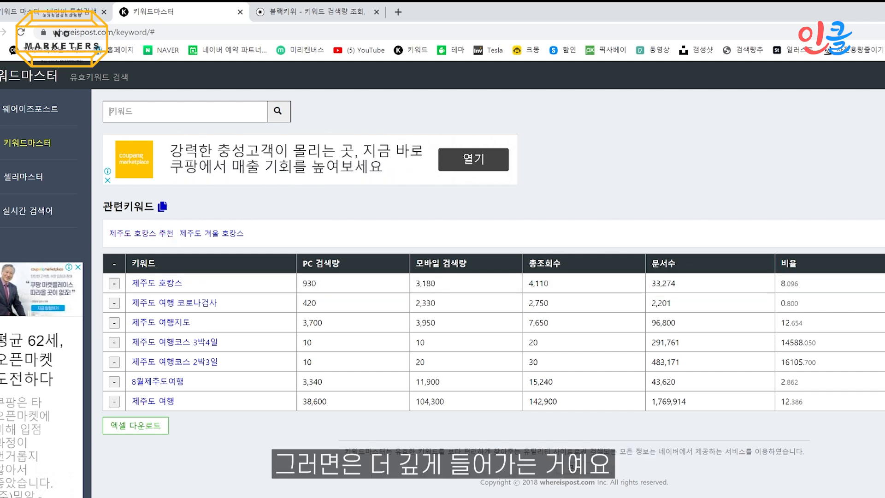
- Look up 제주 신라호텔 and its related keywords 제주신라호텔수영장, 제주 신라호텔 조식, 제주 신라호텔 망고빙수 and 제주 신라호텔 짬뽕
type("제주 신라호텔")
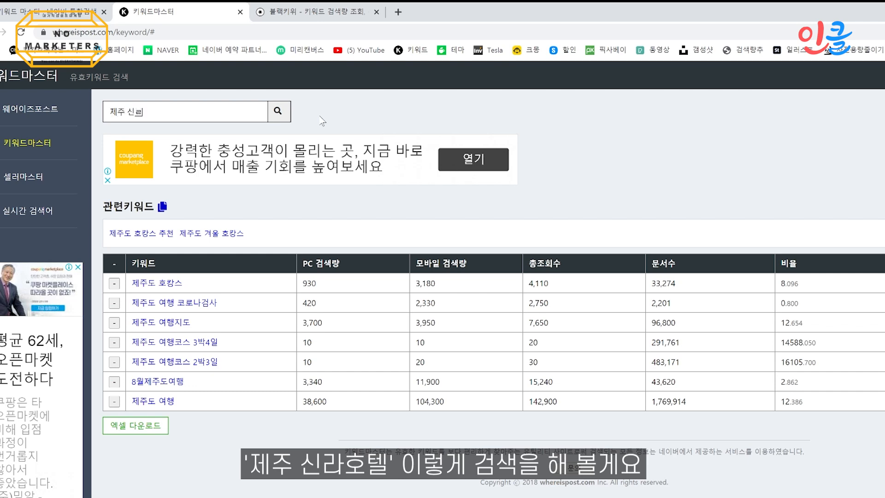
key("Return")
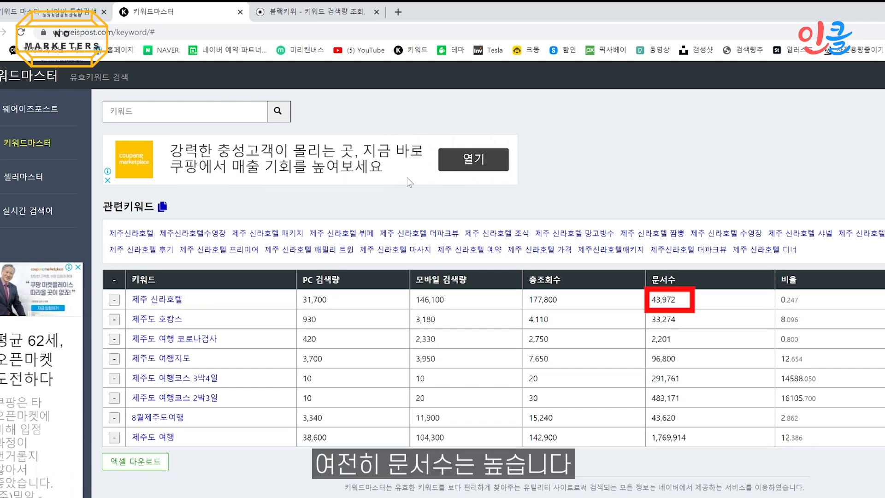
left_click(189, 235)
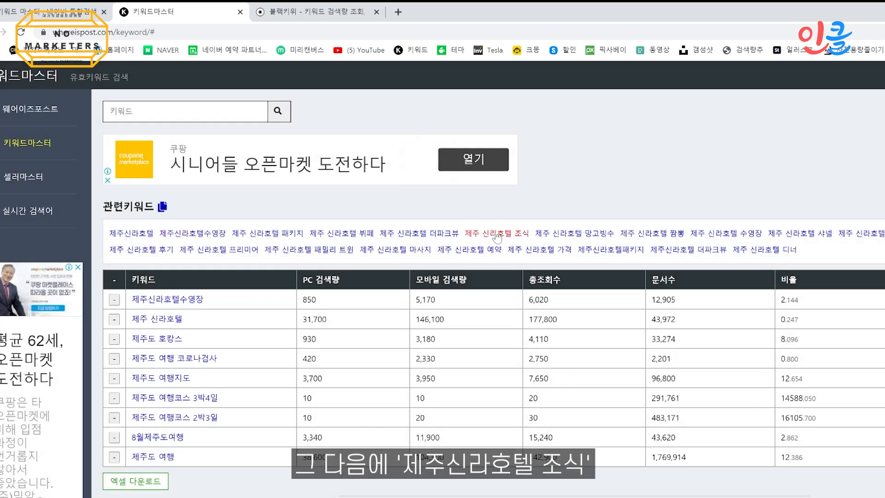
left_click(497, 234)
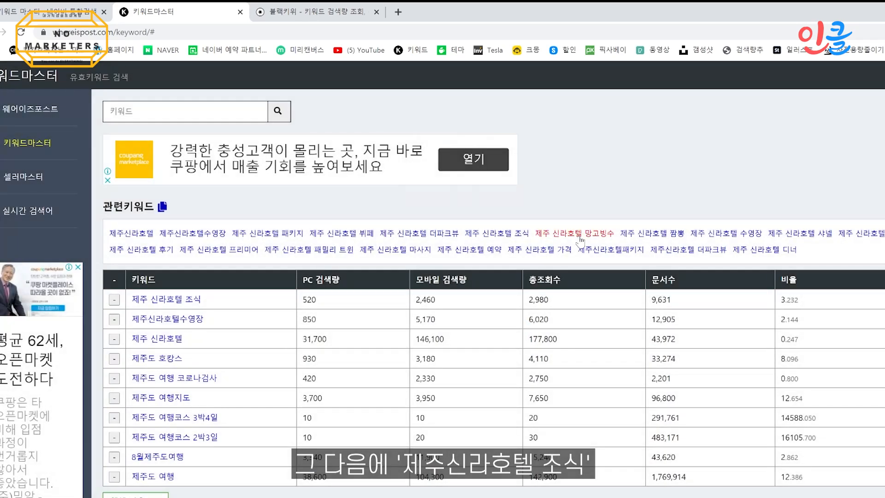
left_click(573, 233)
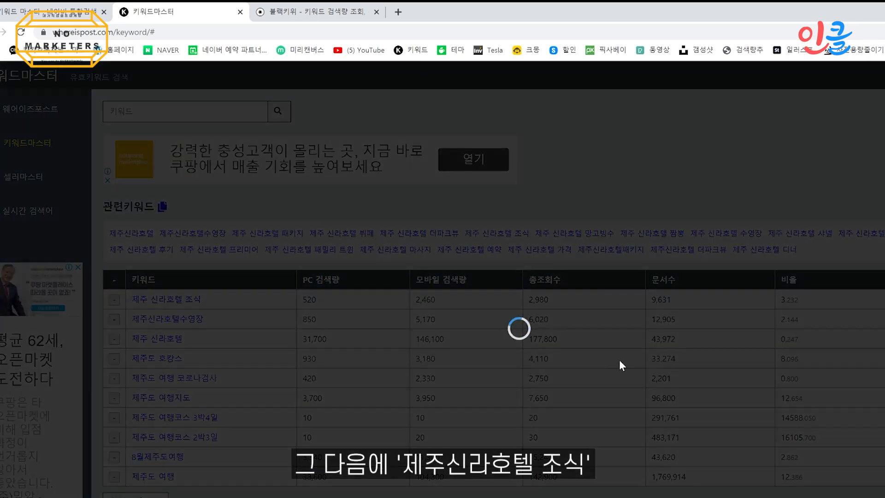
left_click(675, 233)
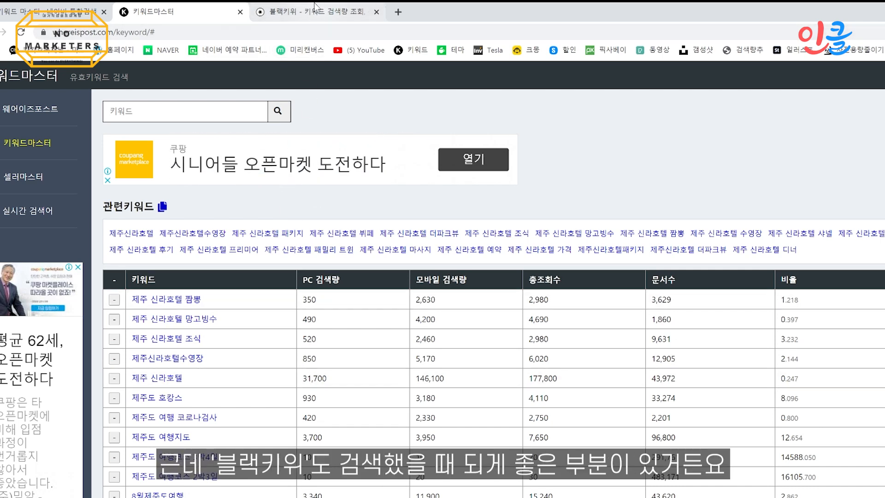
- Switch to 블랙키위, analyze the keyword 제주 신라호텔 짬뽕 and dismiss the keyword recommendation offer
left_click(325, 13)
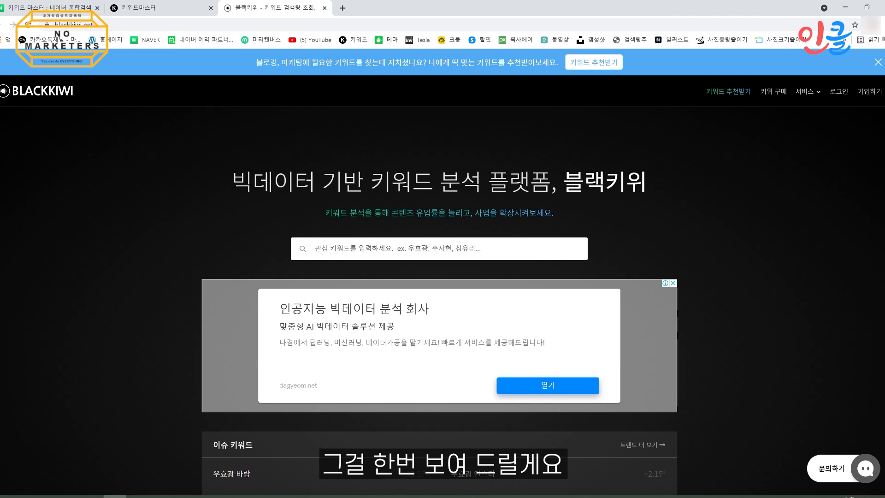
type("제주 신라호텔 짬뽕")
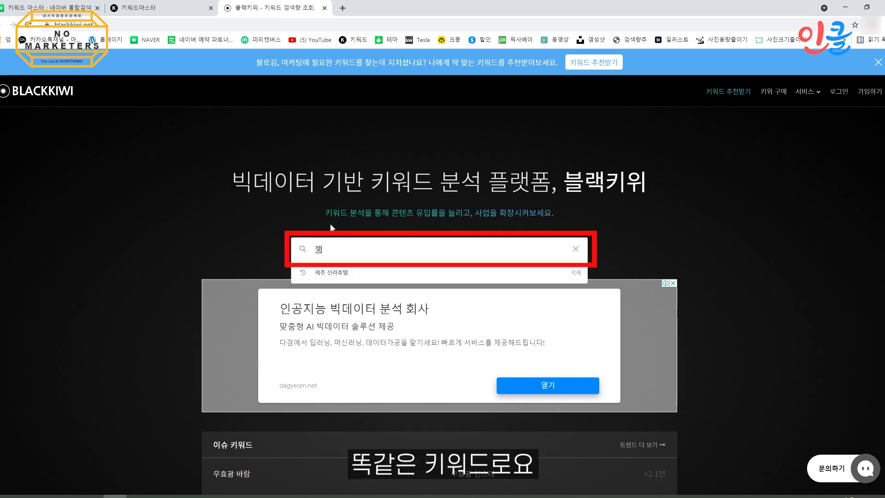
key("Return")
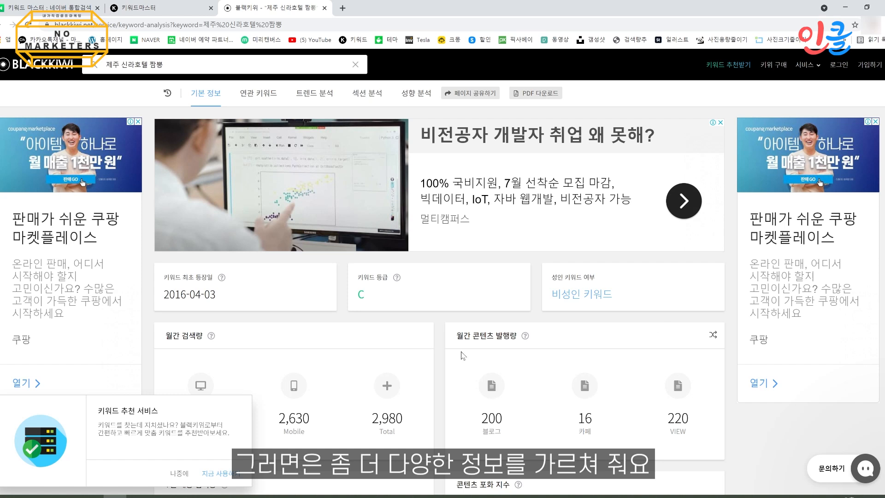
left_click(179, 474)
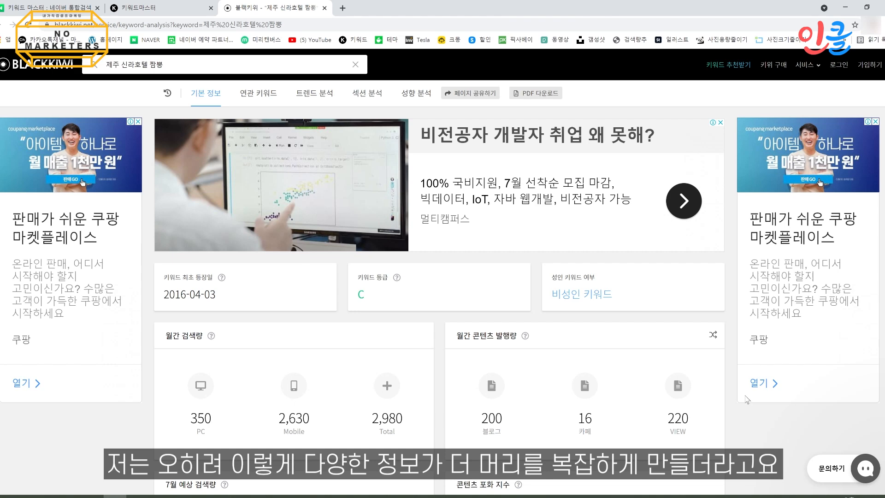
- Examine the monthly content output, related keywords, search trends and PC and mobile section order for 제주 신라호텔 짬뽕
scroll(746, 399, "down", 4)
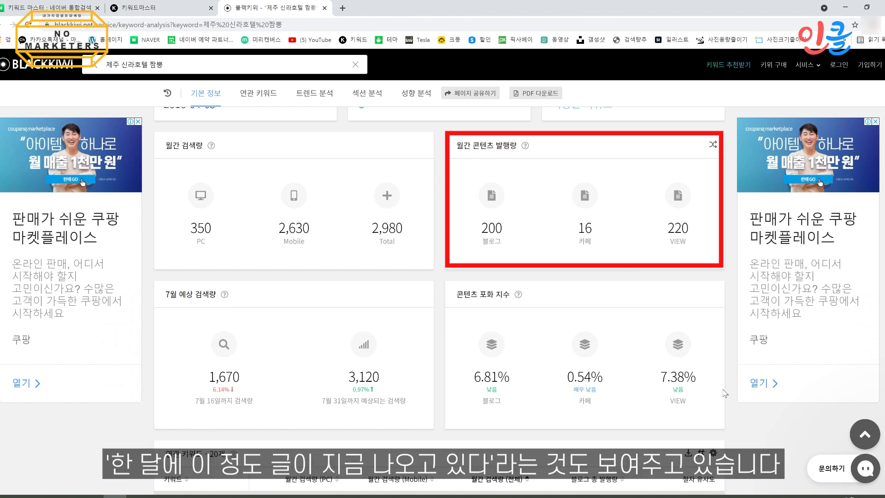
scroll(761, 393, "down", 4)
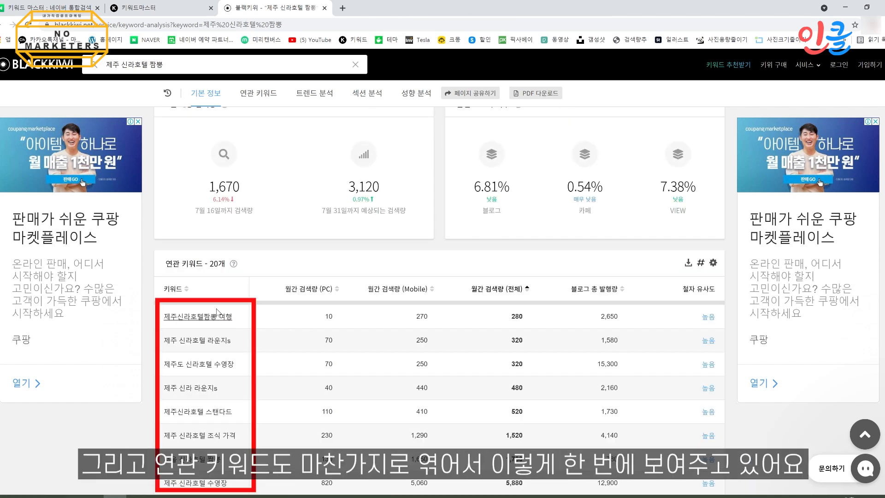
scroll(341, 286, "down", 4)
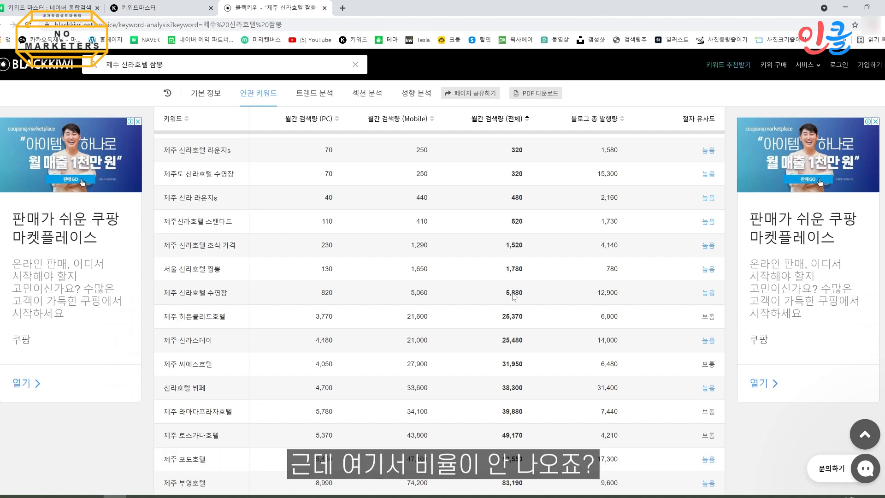
scroll(693, 303, "down", 10)
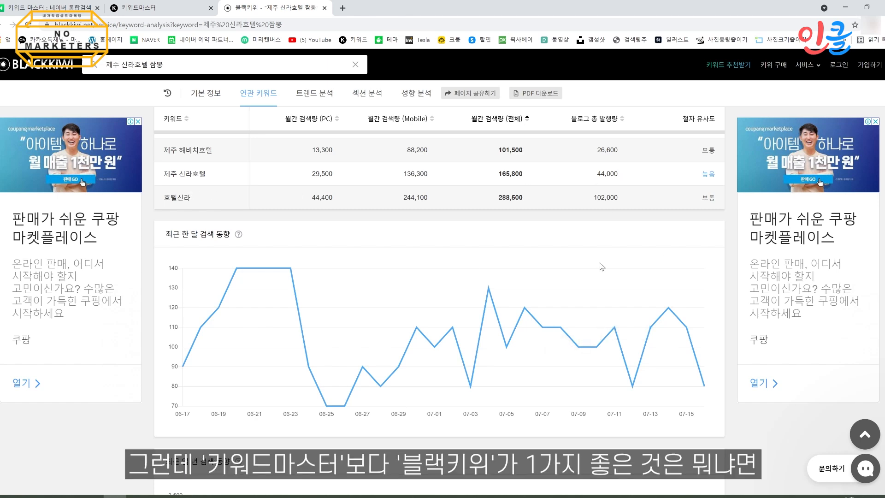
scroll(601, 267, "down", 4)
scroll(602, 267, "down", 15)
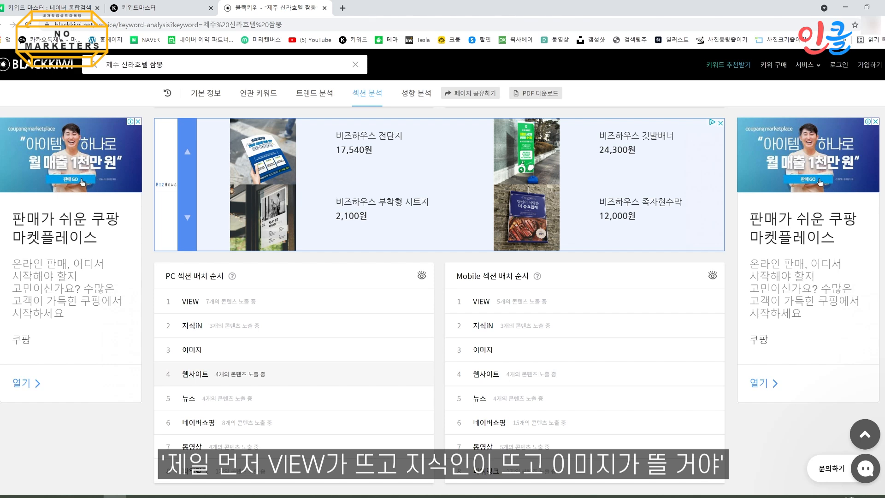
- Search Naver for 제주 신라호텔 짬뽕 and check the order of the result sections down to the images
left_click(46, 7)
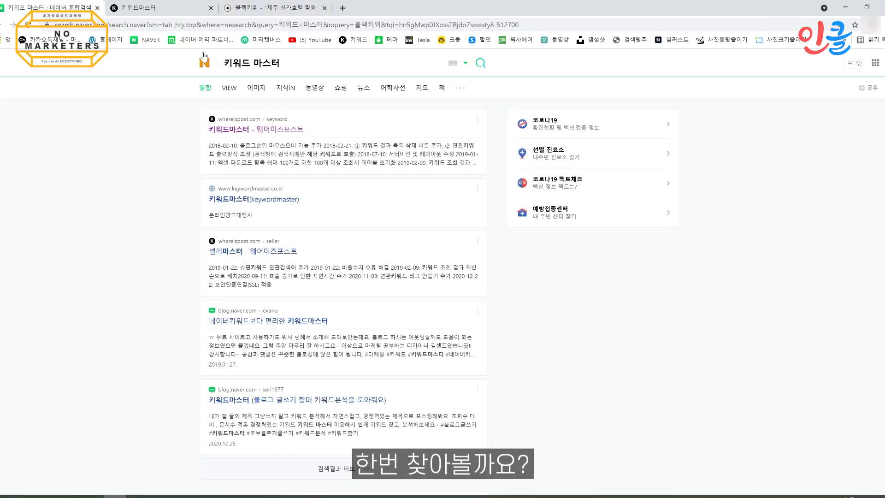
type("제주 신라호")
type("텔 짬뽕")
key("Return")
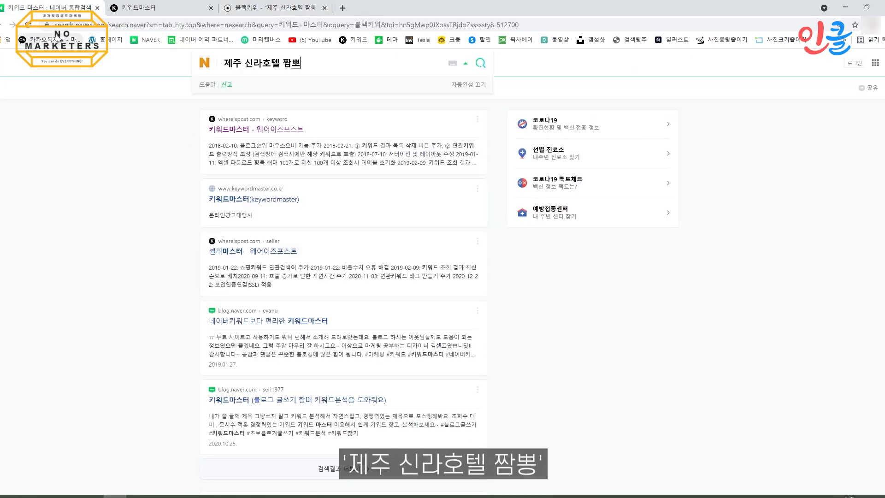
scroll(287, 183, "down", 15)
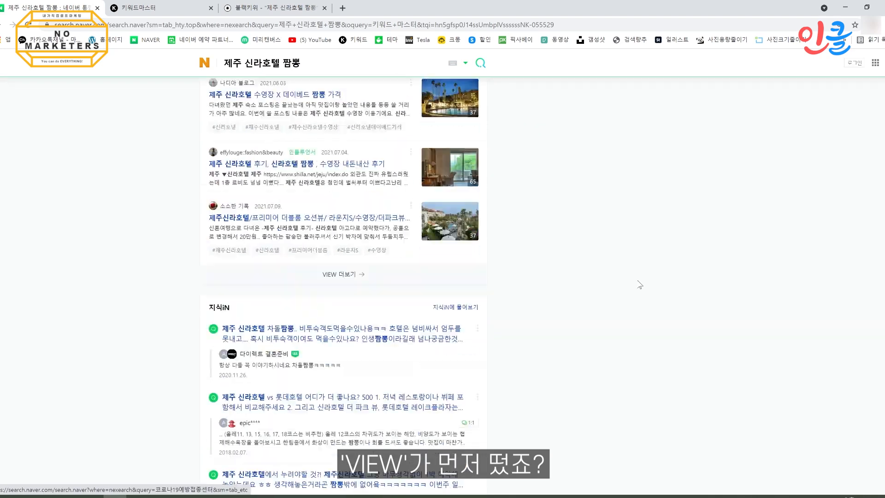
scroll(325, 226, "down", 2)
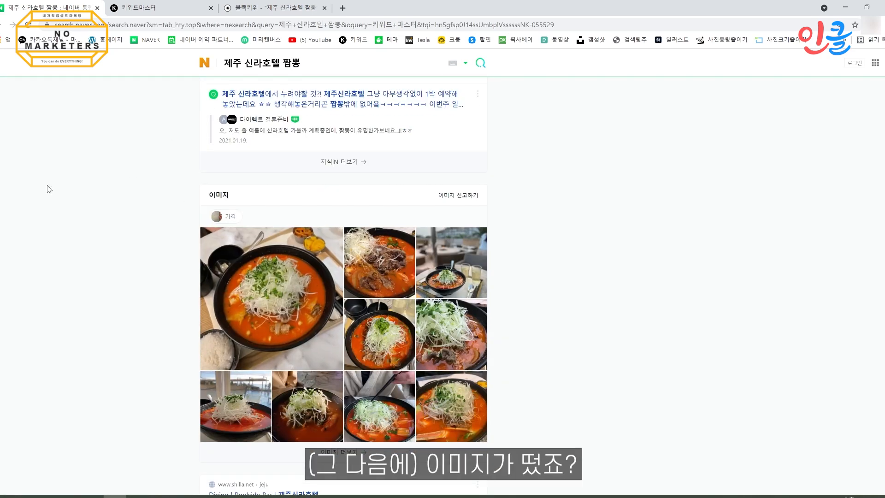
- Revisit the 블랙키위 analysis and return to the Naver results to examine the VIEW section for 제주 신라호텔 짬뽕
left_click(260, 8)
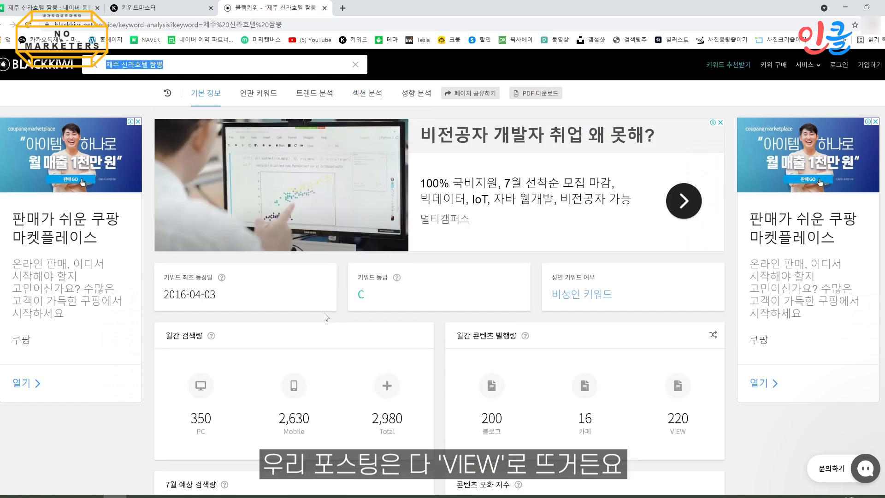
left_click(69, 8)
scroll(277, 212, "up", 8)
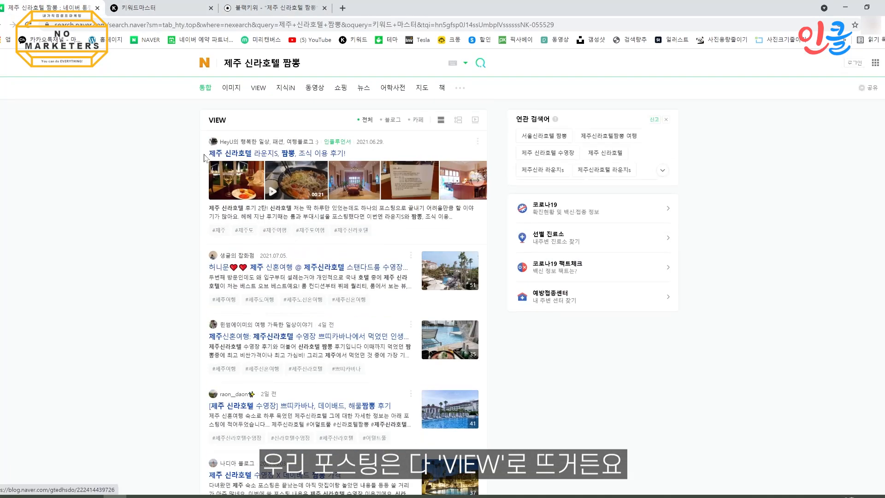
left_click_drag(207, 126, 221, 125)
left_click(243, 125)
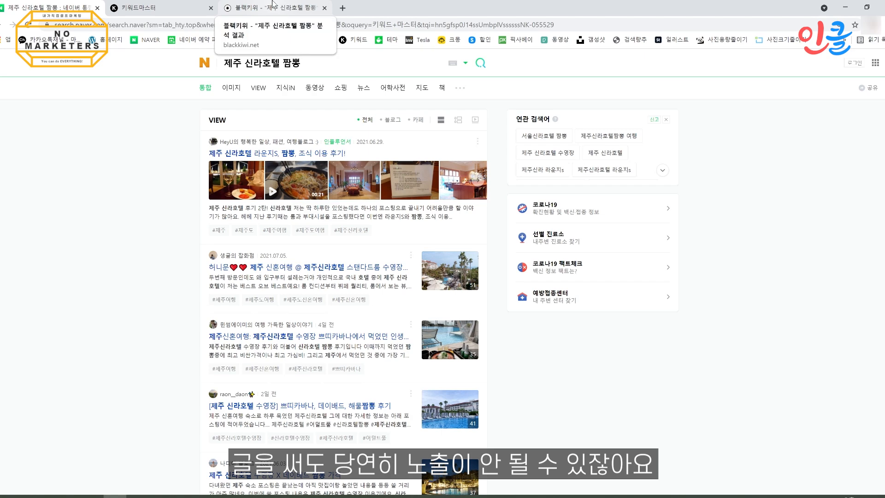
- Analyze the keyword 인셀덤 in 블랙키위 and check its PC and mobile section order
left_click(240, 8)
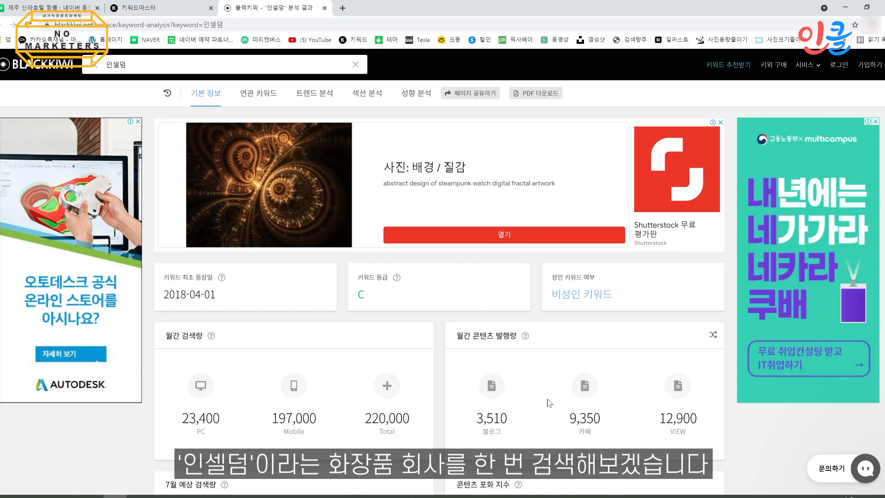
scroll(548, 403, "down", 20)
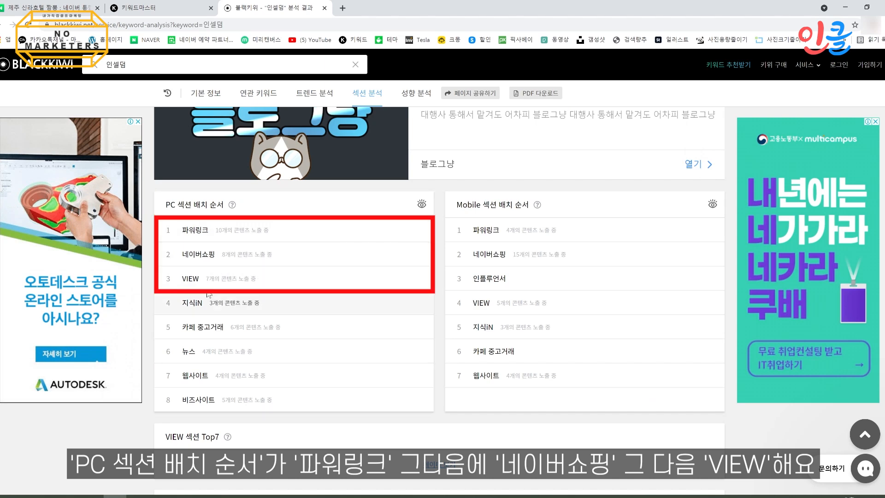
- Search Naver for 인셀덤 and check where the ad, 파워링크, 네이버쇼핑 and VIEW sections are placed
left_click(17, 7)
type("인셀덤")
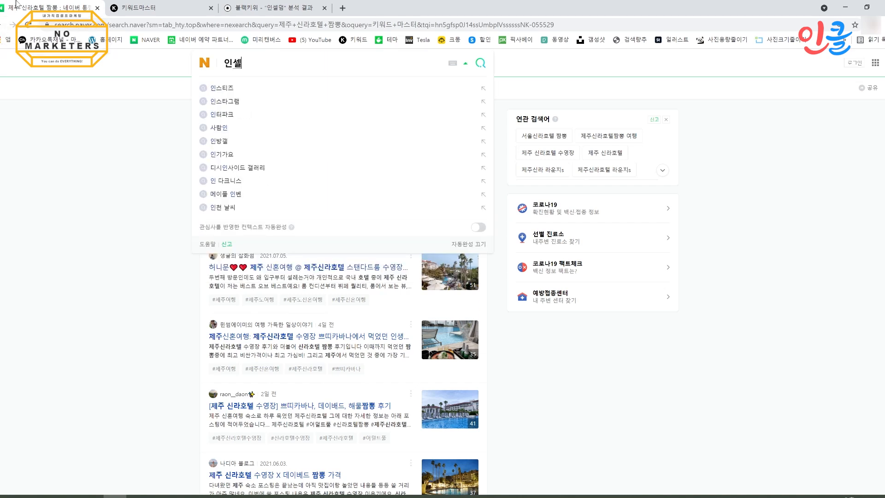
key("Return")
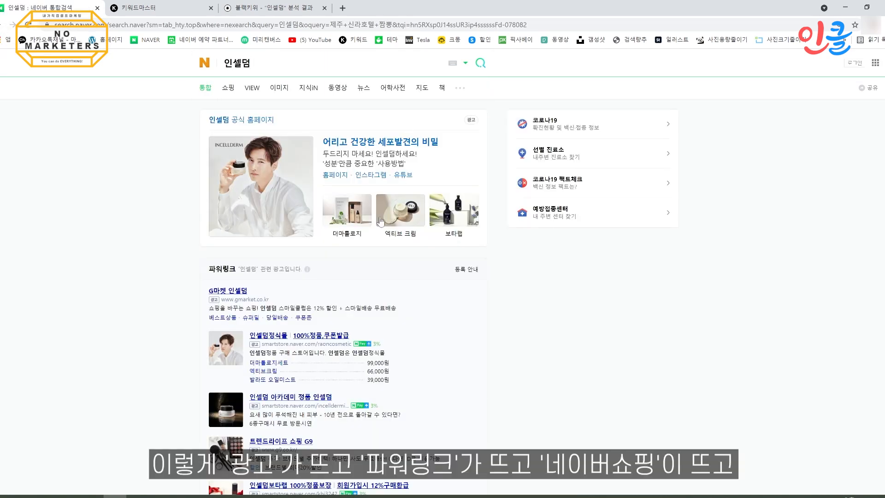
scroll(154, 411, "down", 4)
scroll(154, 411, "down", 8)
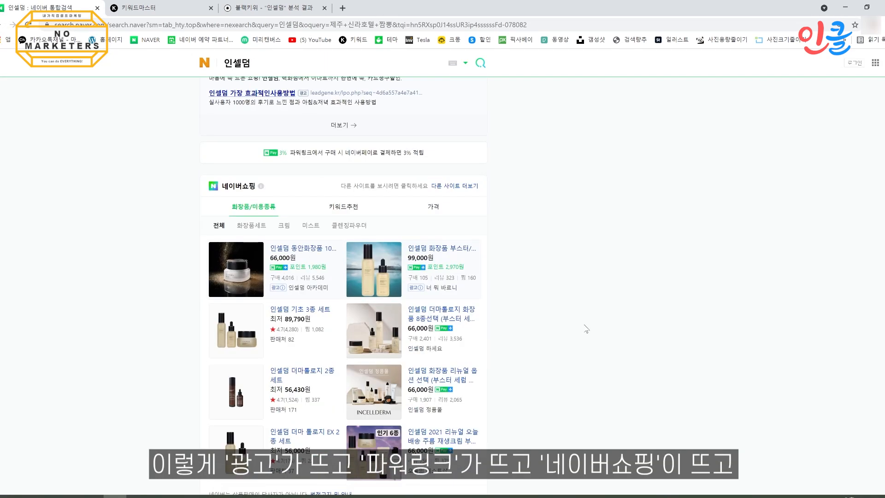
scroll(585, 329, "down", 8)
scroll(576, 298, "up", 20)
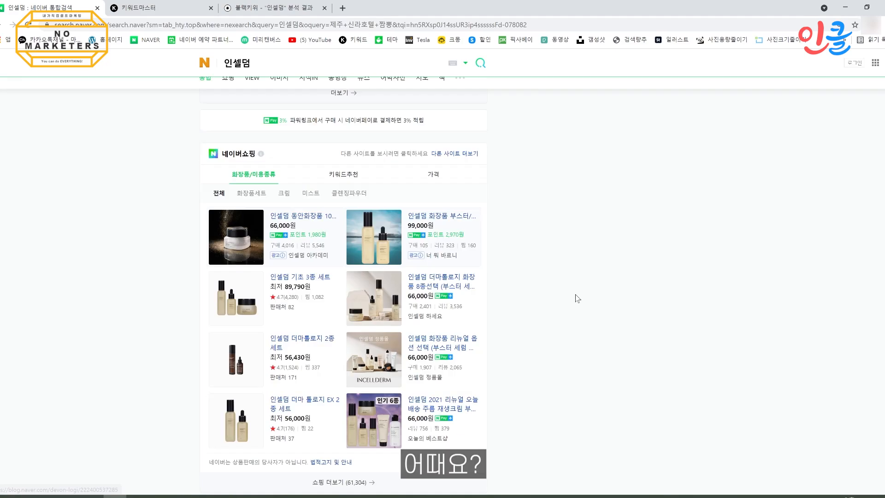
scroll(530, 303, "down", 20)
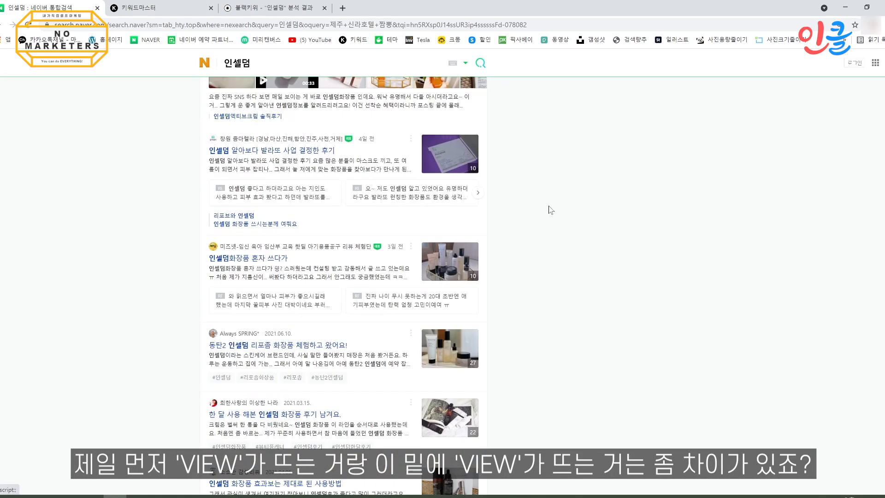
scroll(549, 210, "up", 15)
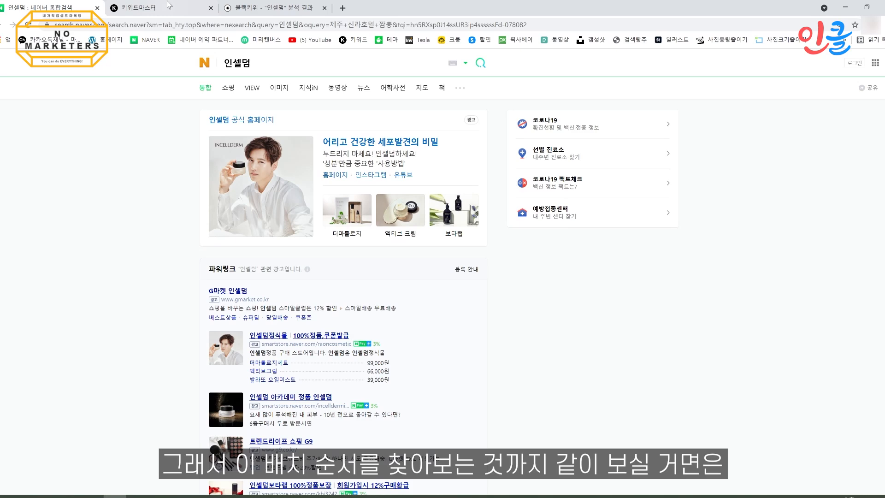
- Review 인셀덤's section order and monthly and weekday search ratios in 블랙키위, and return to the 키워드마스터 search
left_click(275, 8)
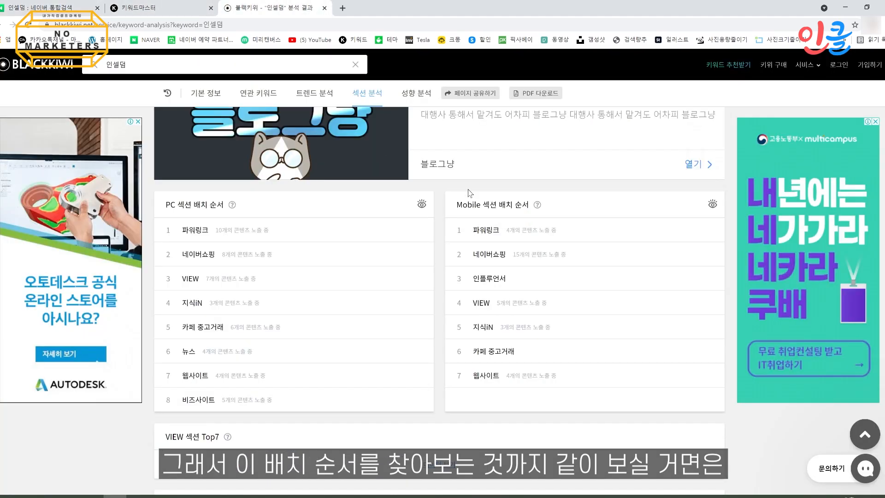
scroll(435, 345, "up", 10)
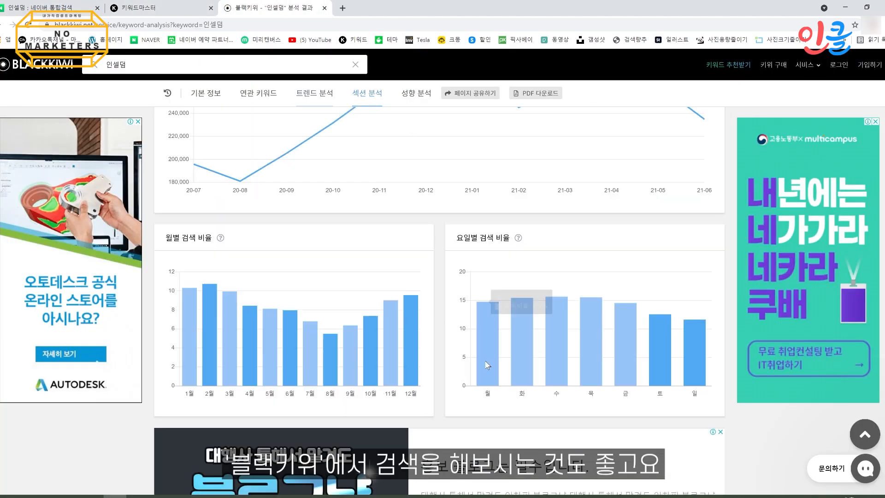
left_click(138, 8)
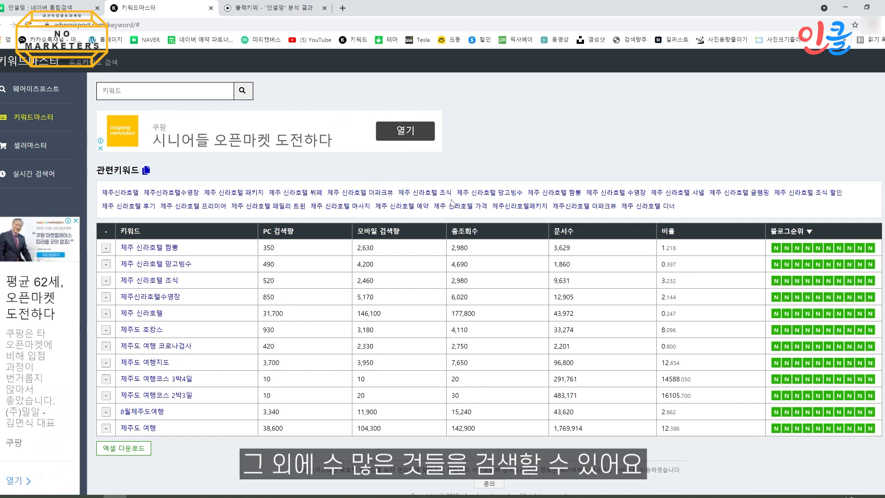
left_click(170, 91)
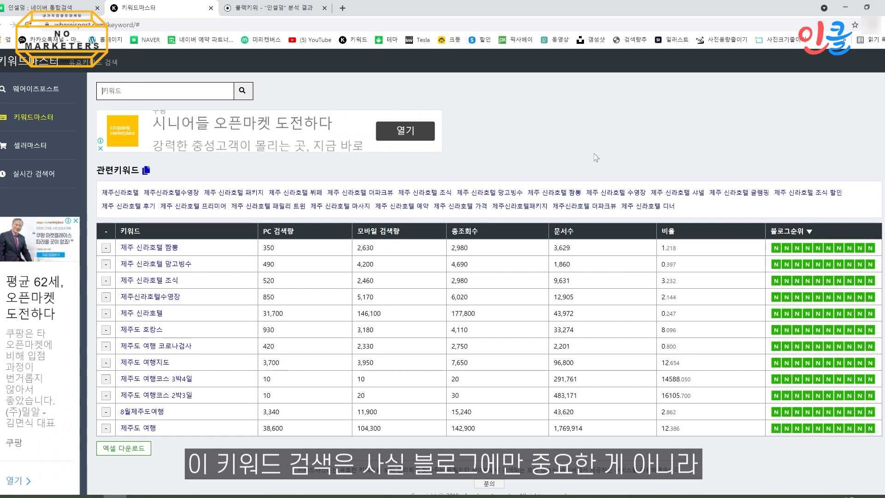
- Switch to the Naver results for 인셀덤 and view the keyword recommendations in the 네이버쇼핑 section
left_click(57, 6)
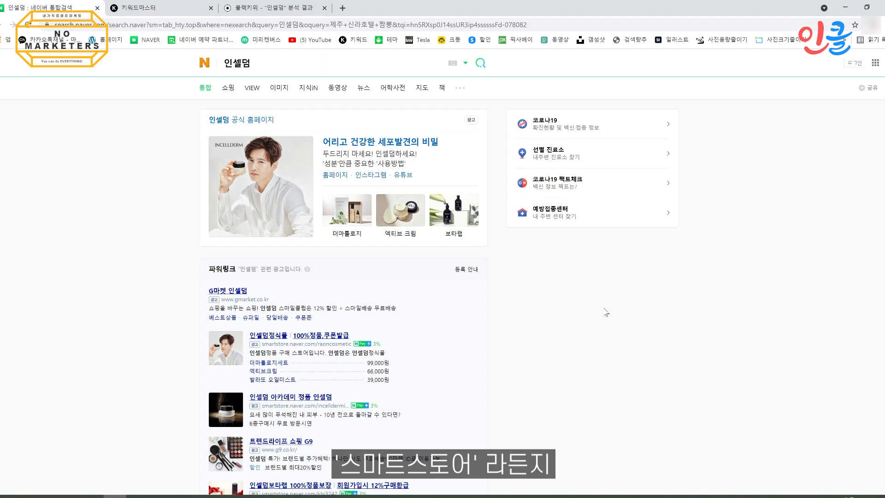
scroll(452, 219, "down", 10)
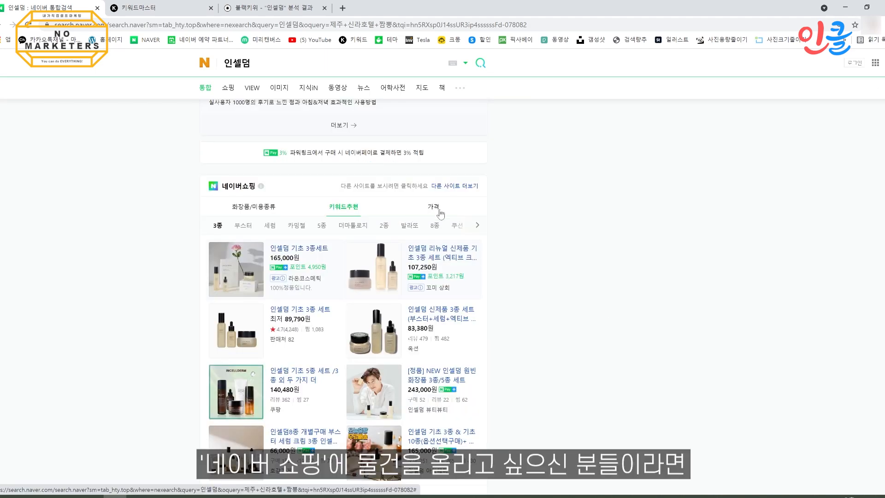
- Return to 키워드마스터 and check the document count of 제주 신라호텔 망고빙수 in the results table
left_click(197, 14)
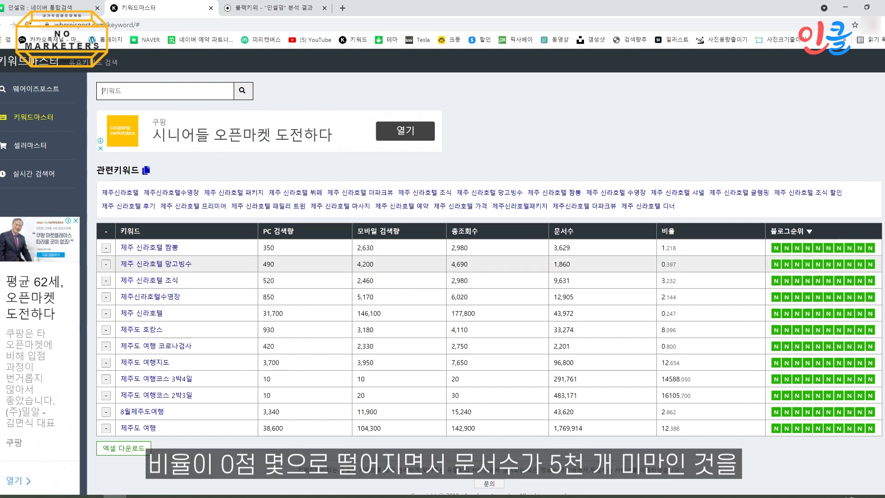
left_click_drag(552, 264, 584, 267)
left_click(599, 270)
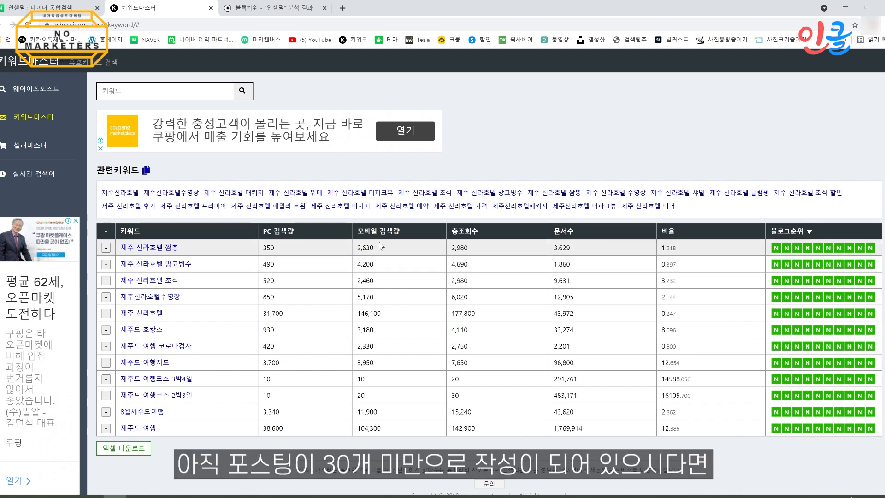
scroll(381, 247, "down", 1)
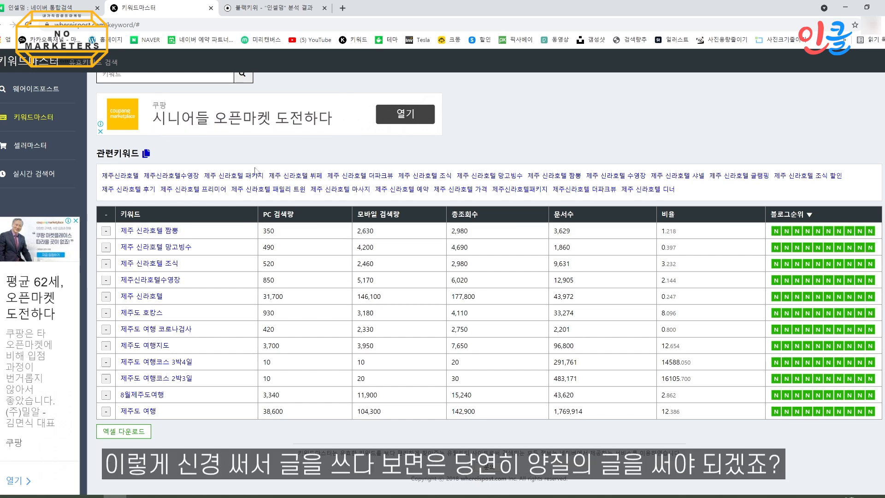
scroll(567, 170, "up", 1)
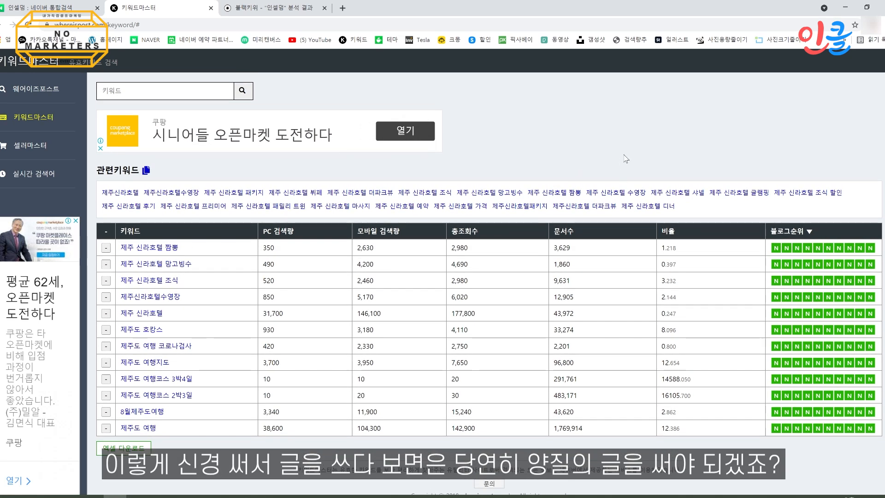